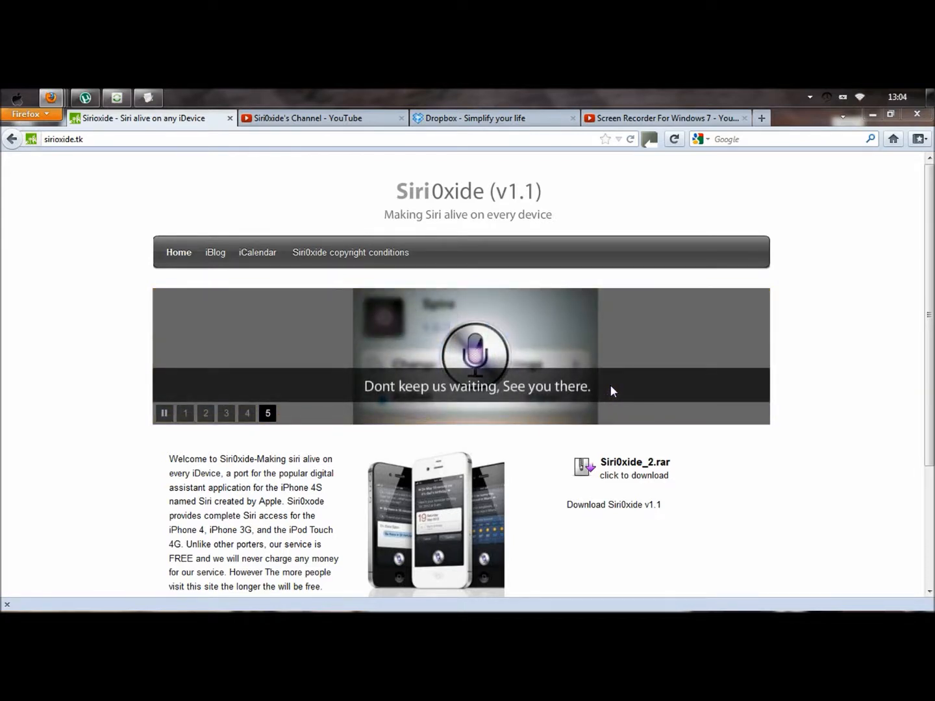
left_click_drag(929, 292, 930, 350)
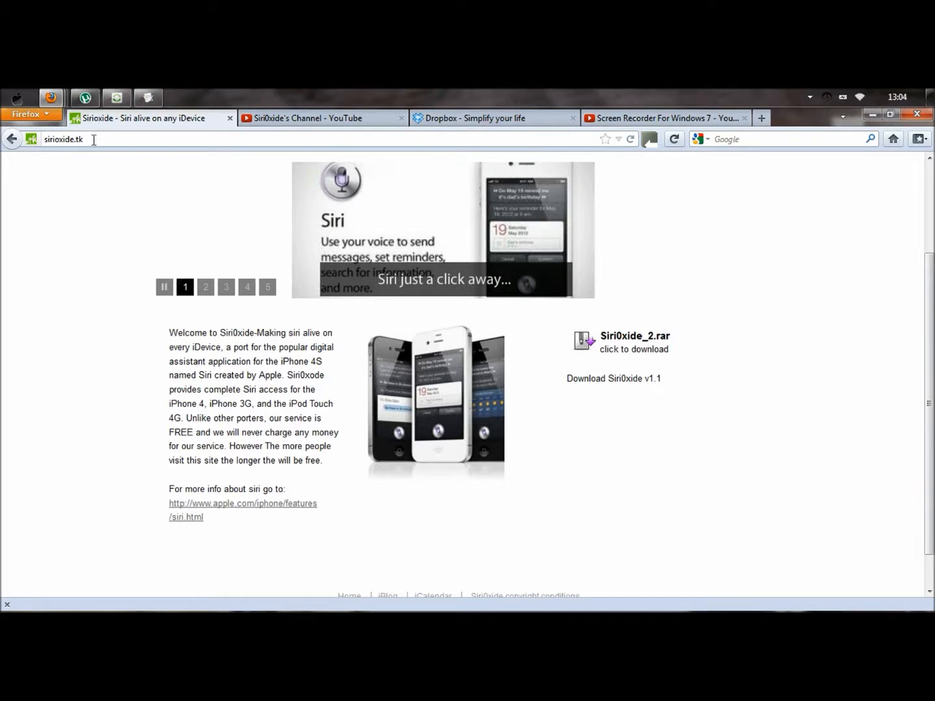
Select and deselect the sirioxide.tk address, then follow the iBlog navigation link.
left_click_drag(93, 140, 44, 139)
left_click(65, 215)
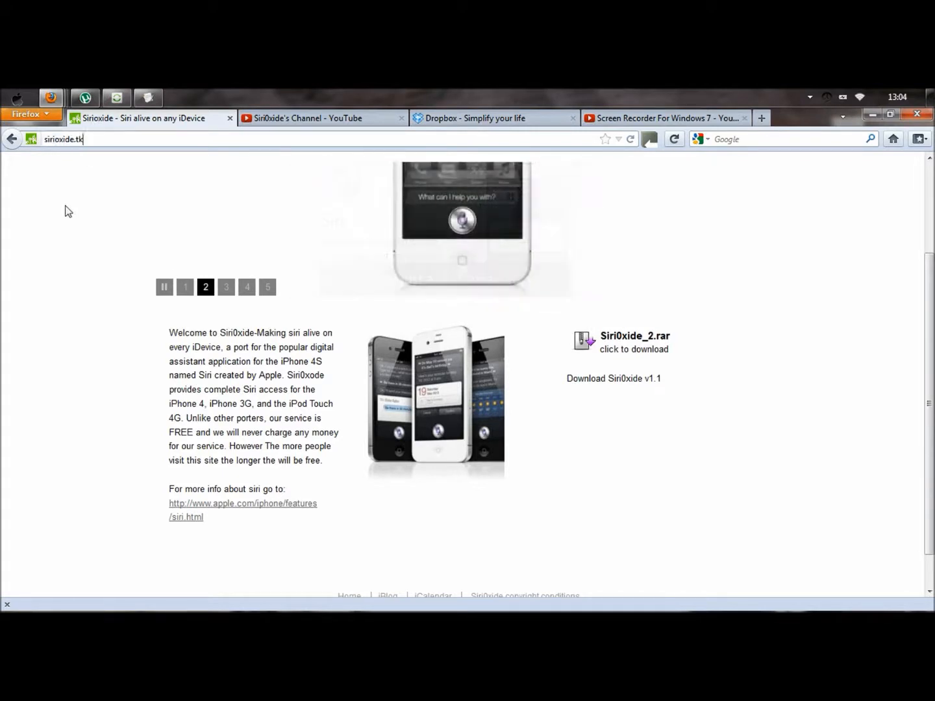
scroll(690, 322, "up", 5)
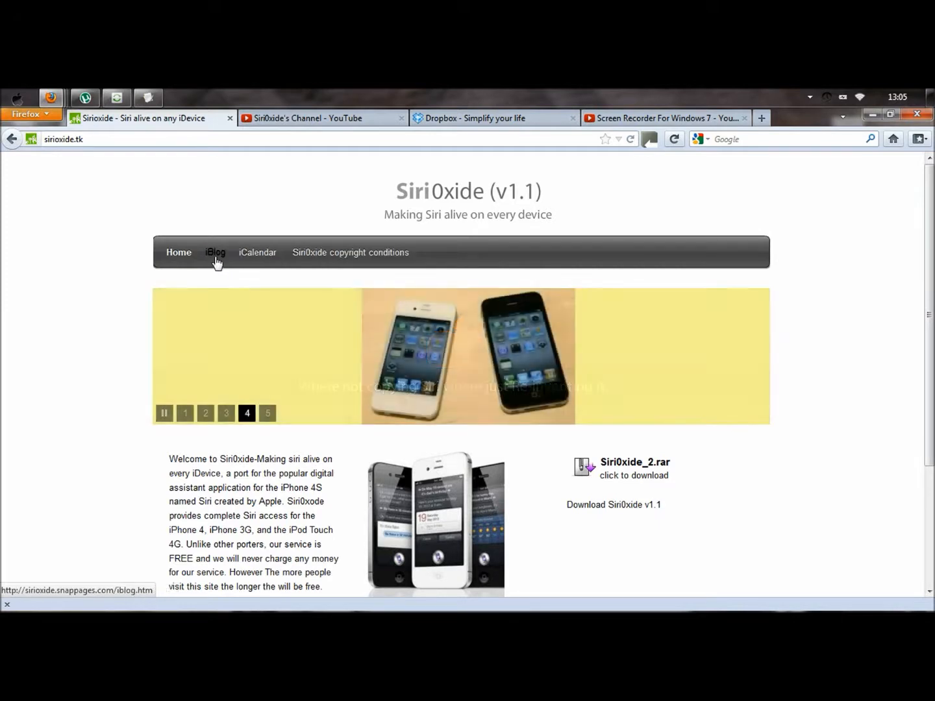
left_click(215, 251)
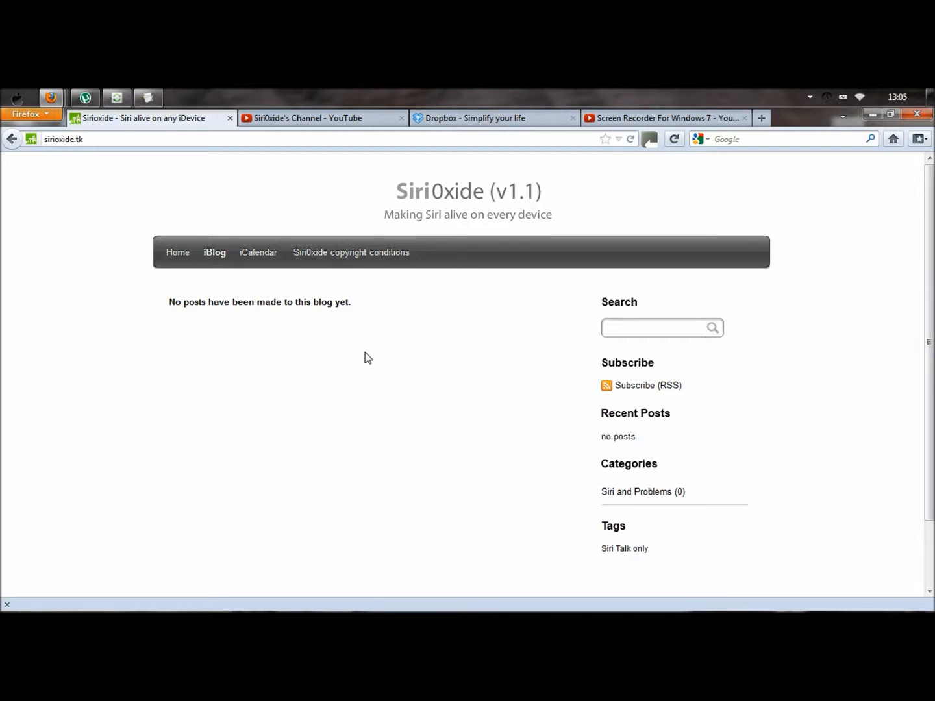
Return from the empty iBlog page to the site's Home page.
left_click(177, 252)
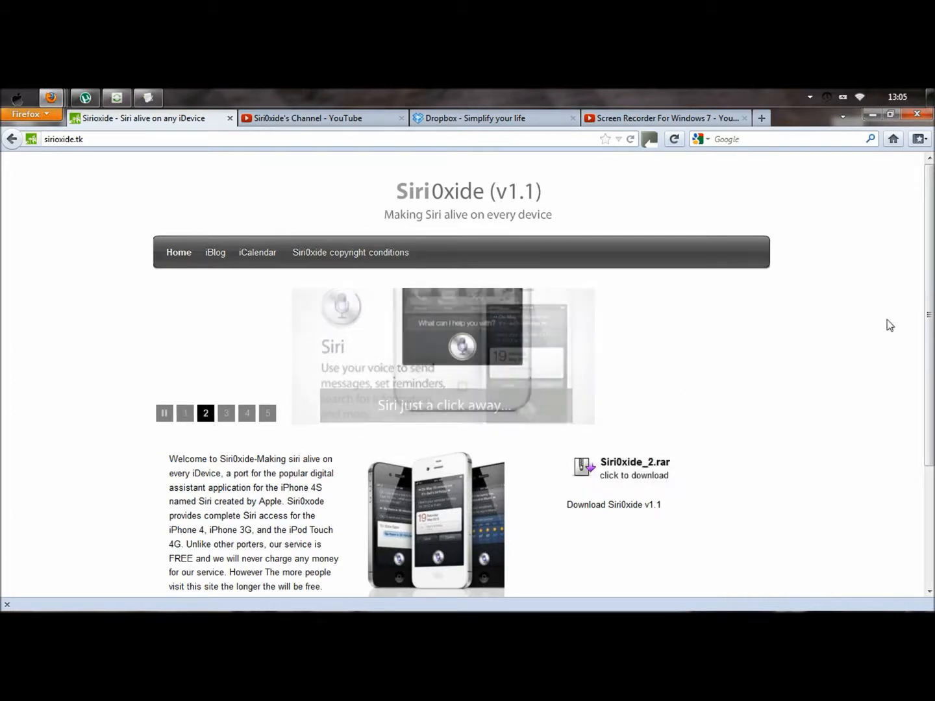
scroll(887, 319, "down", 1)
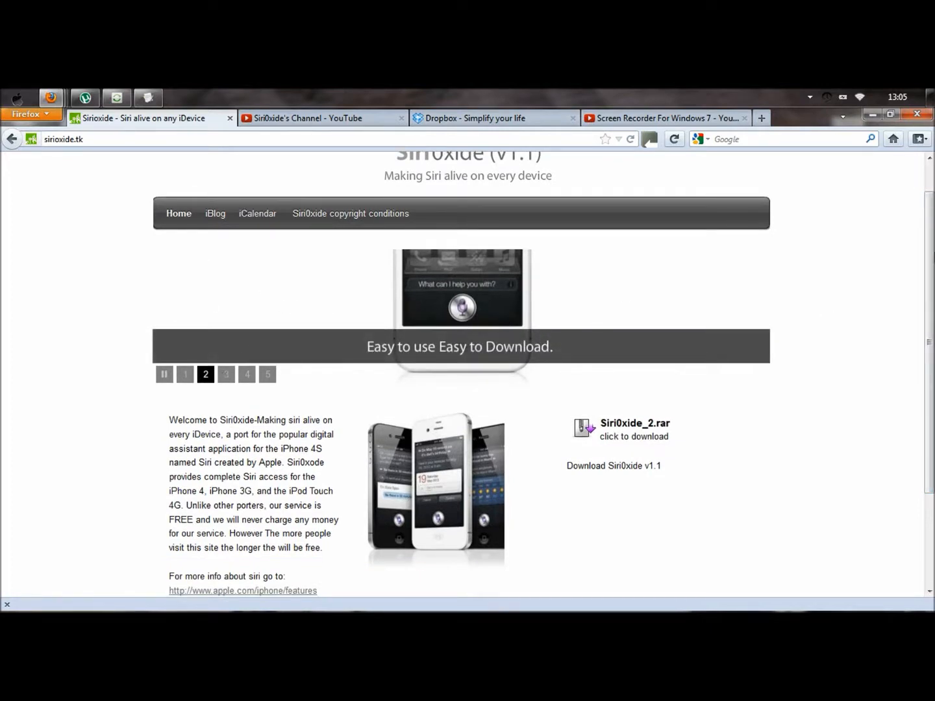
scroll(906, 366, "down", 3)
scroll(913, 404, "down", 3)
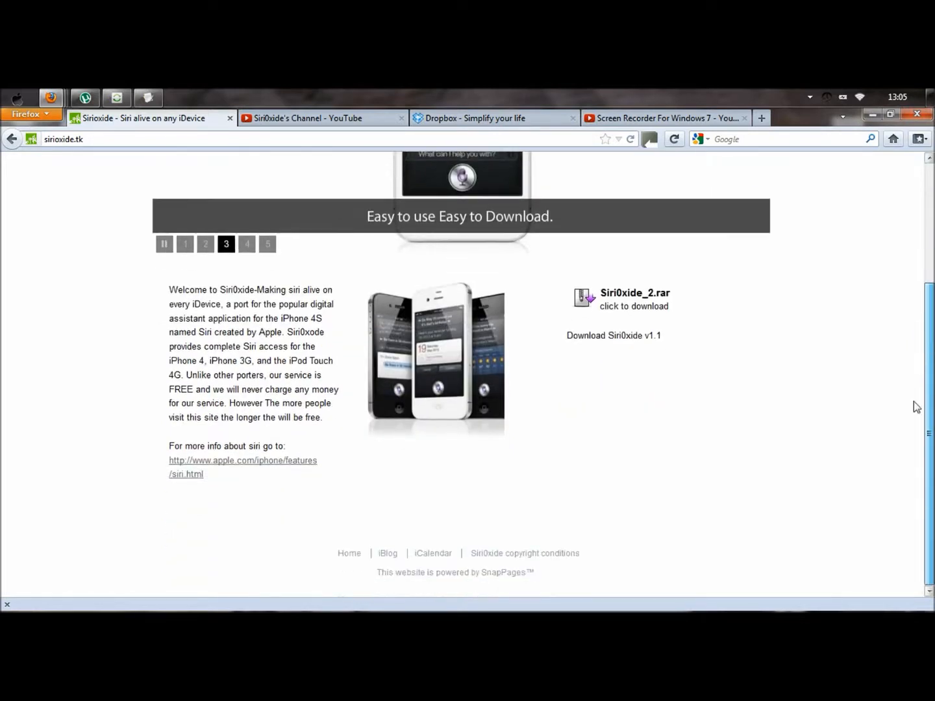
scroll(907, 365, "up", 3)
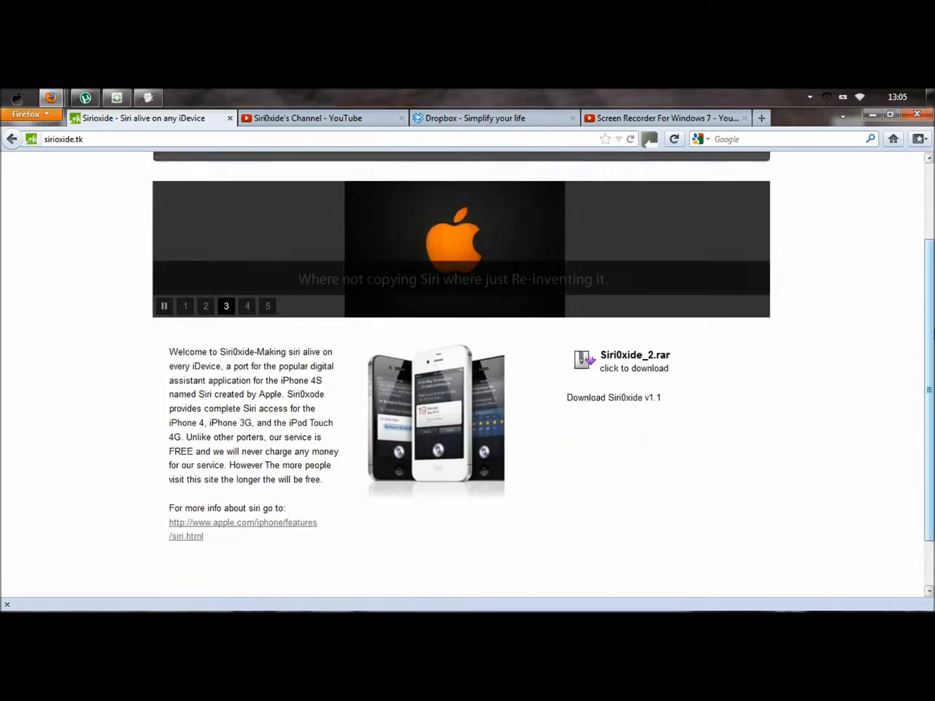
left_click_drag(926, 307, 917, 240)
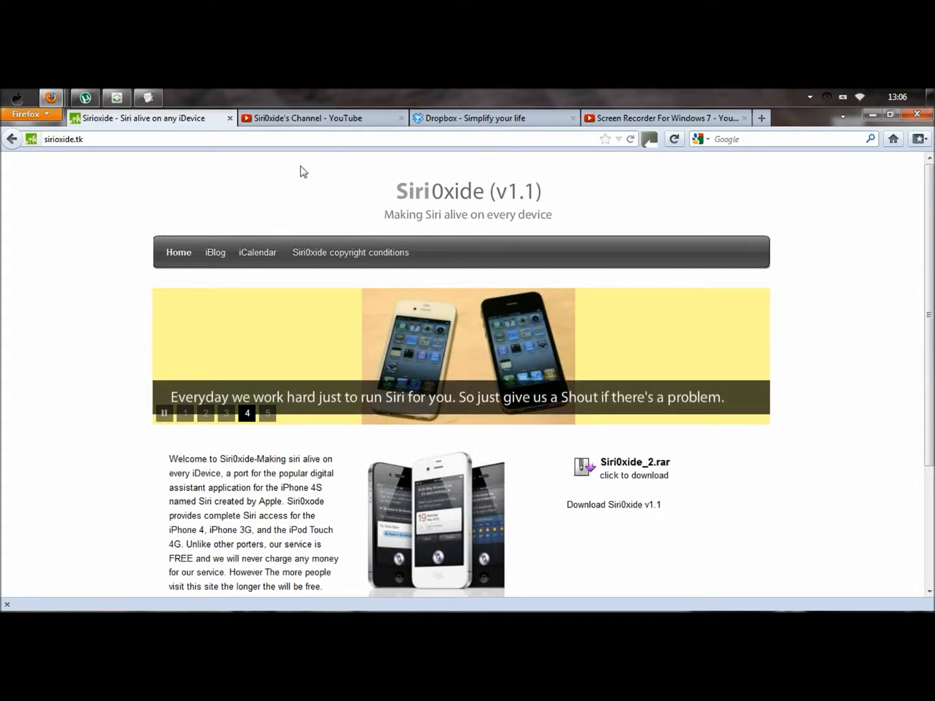
left_click(435, 119)
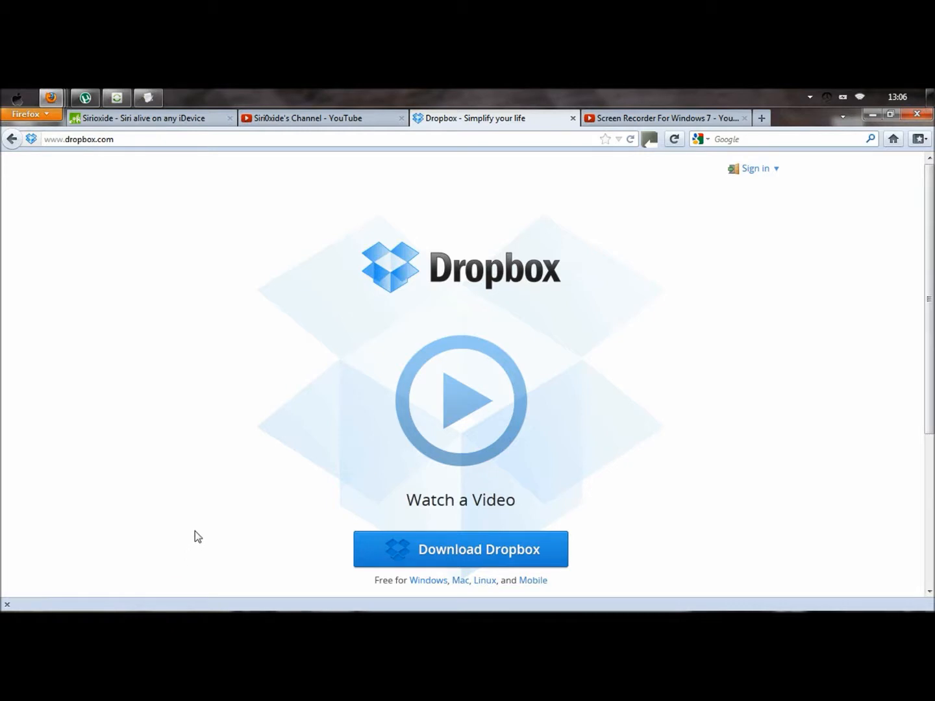
Close the Screen Recorder For Windows 7 video tab after cycling through the YouTube tabs.
left_click(302, 120)
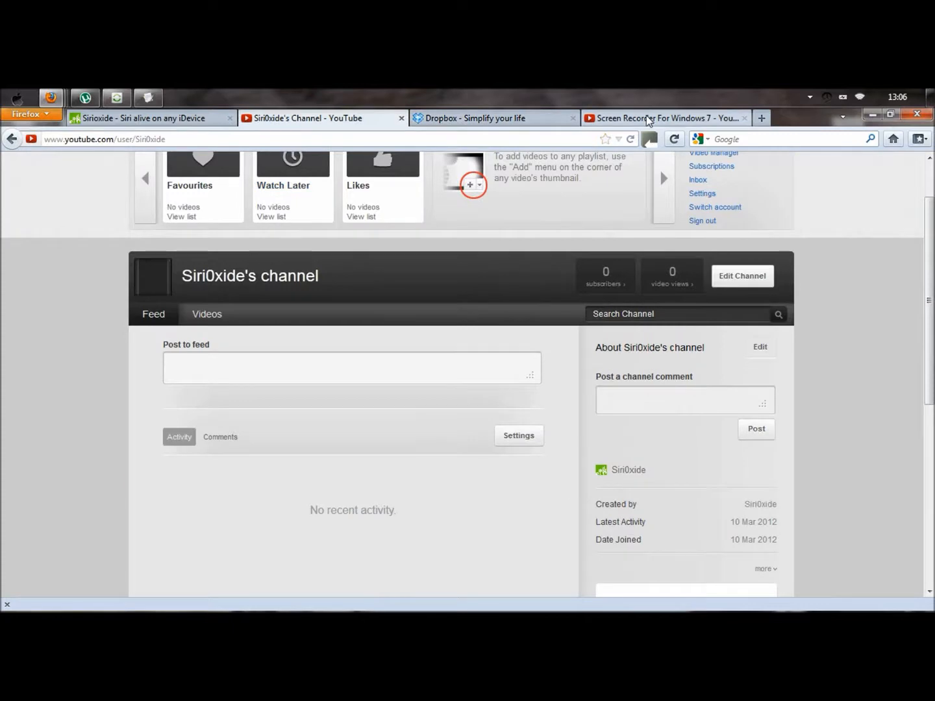
key("ctrl+Tab")
key("ctrl+Tab")
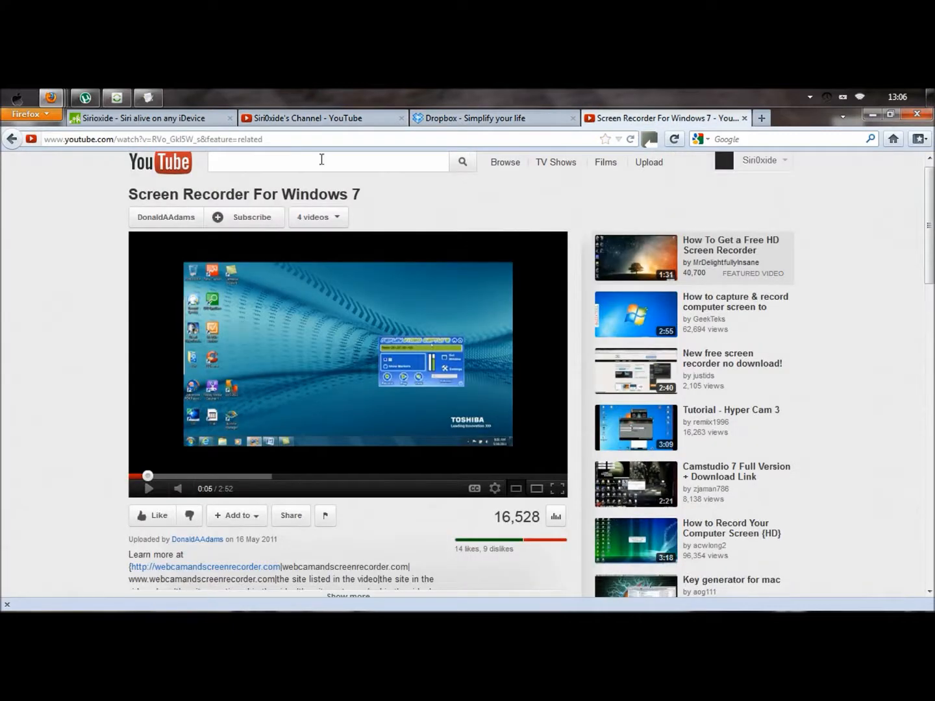
left_click(310, 121)
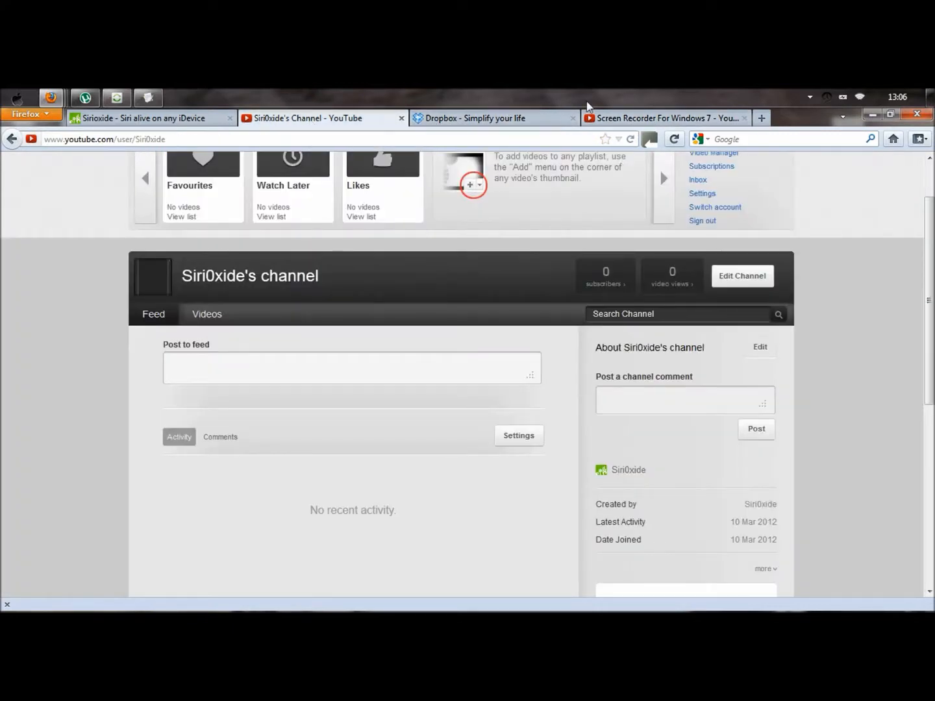
left_click(743, 118)
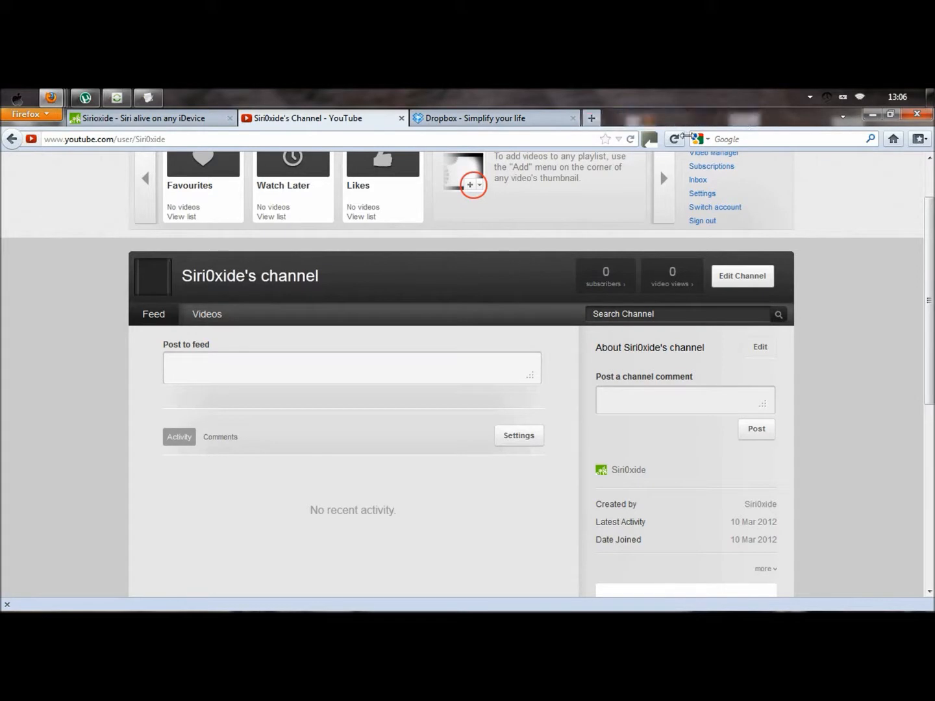
Flip between the Dropbox, YouTube channel and Siri0xide tabs, ending on the Siri0xide home page.
left_click(486, 121)
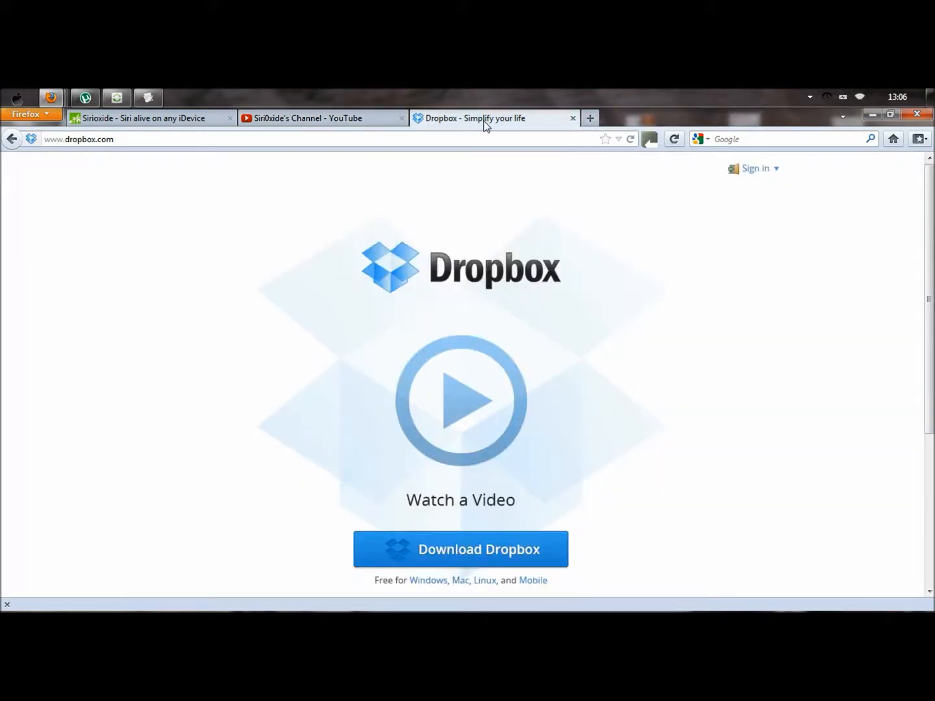
left_click(254, 120)
left_click(123, 118)
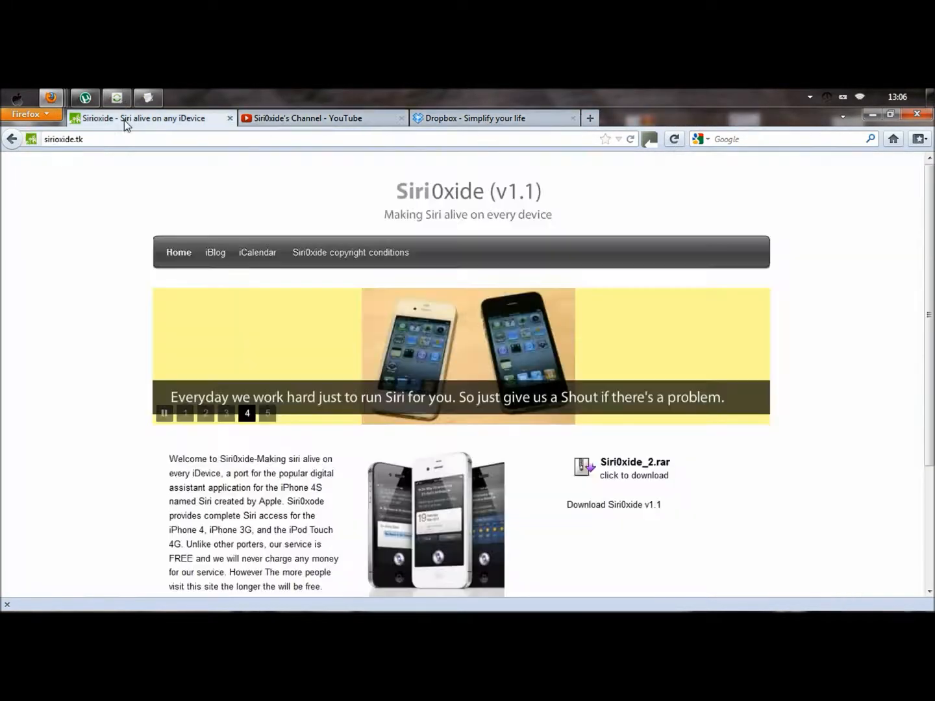
left_click(486, 118)
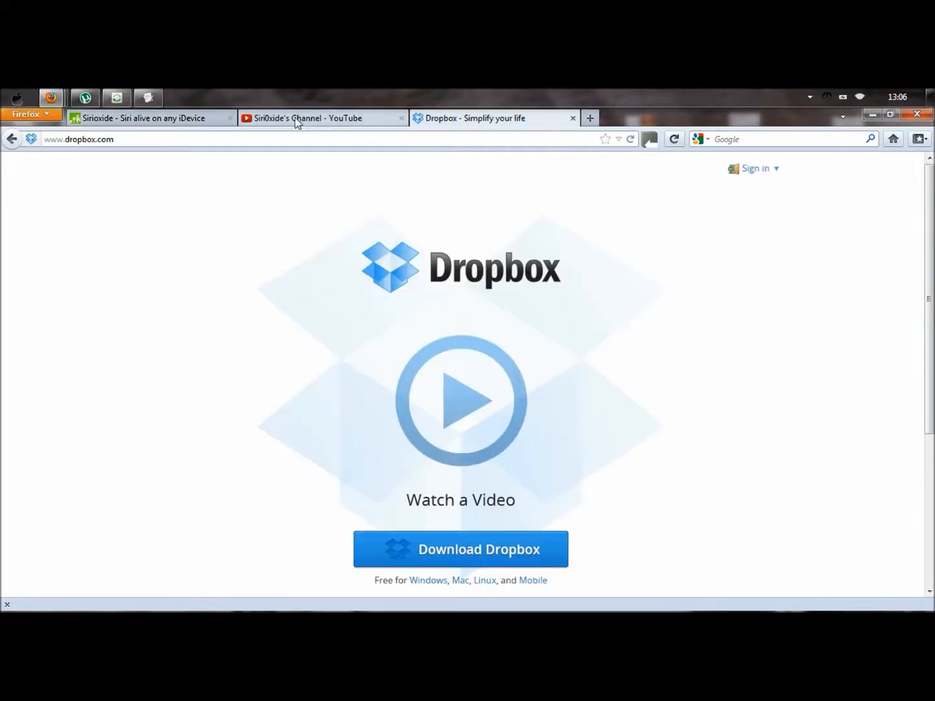
left_click(306, 118)
left_click(165, 121)
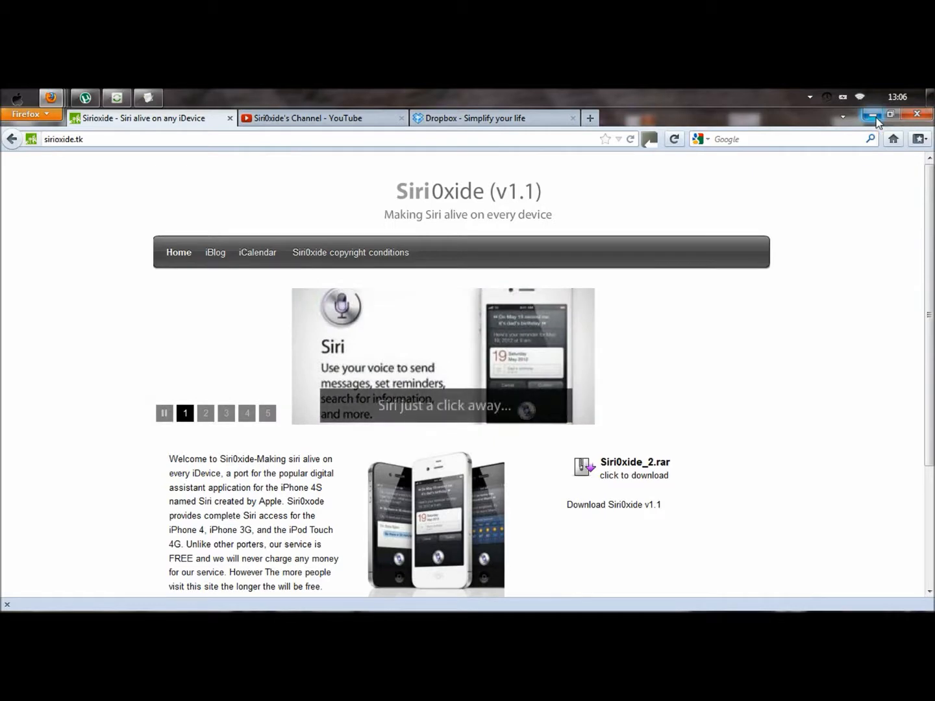
Minimize Firefox, open Siri0xide.rar in WinRAR past the license nag, and open Instructions.txt.
left_click(873, 115)
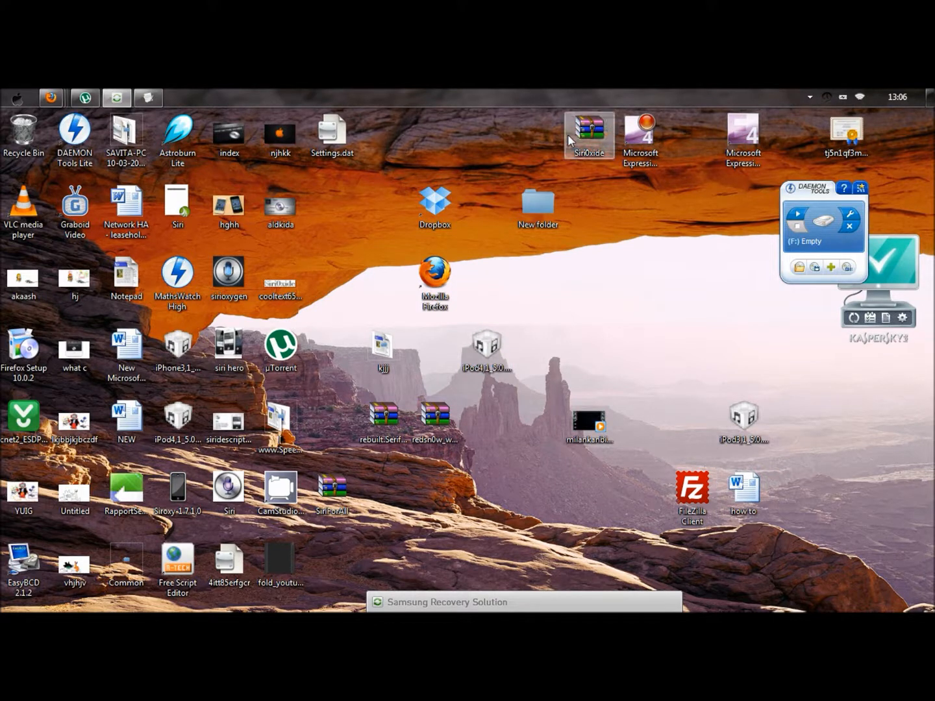
double_click(589, 136)
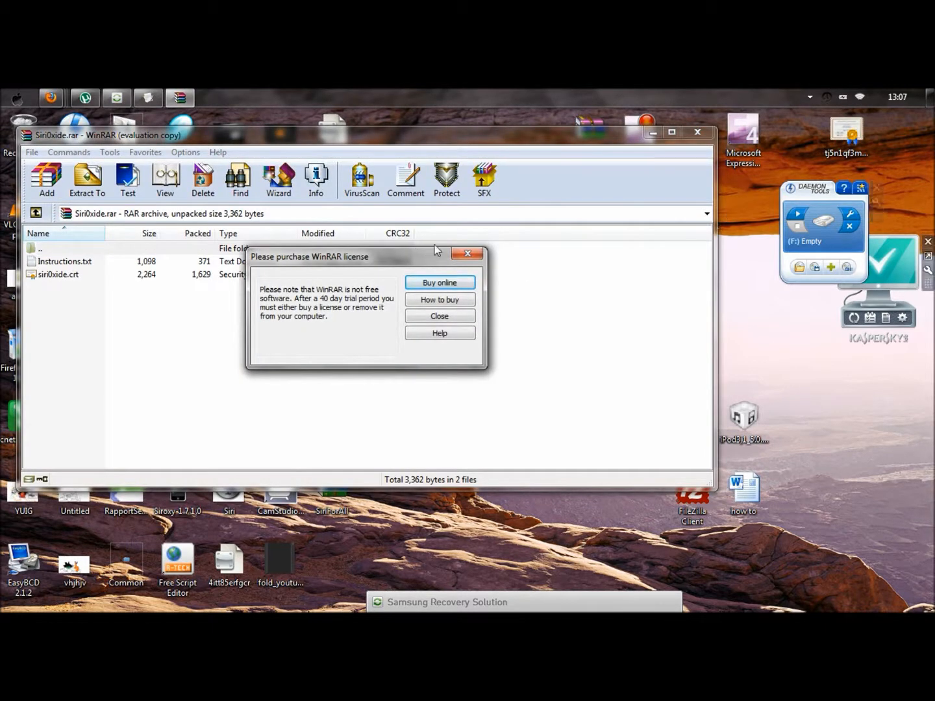
left_click(467, 254)
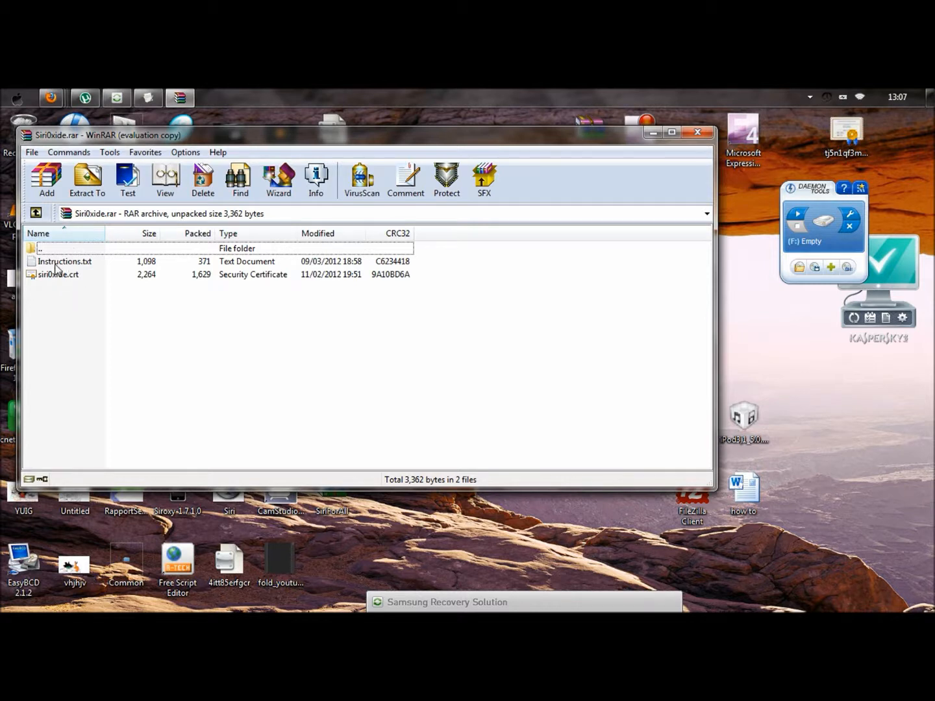
double_click(58, 262)
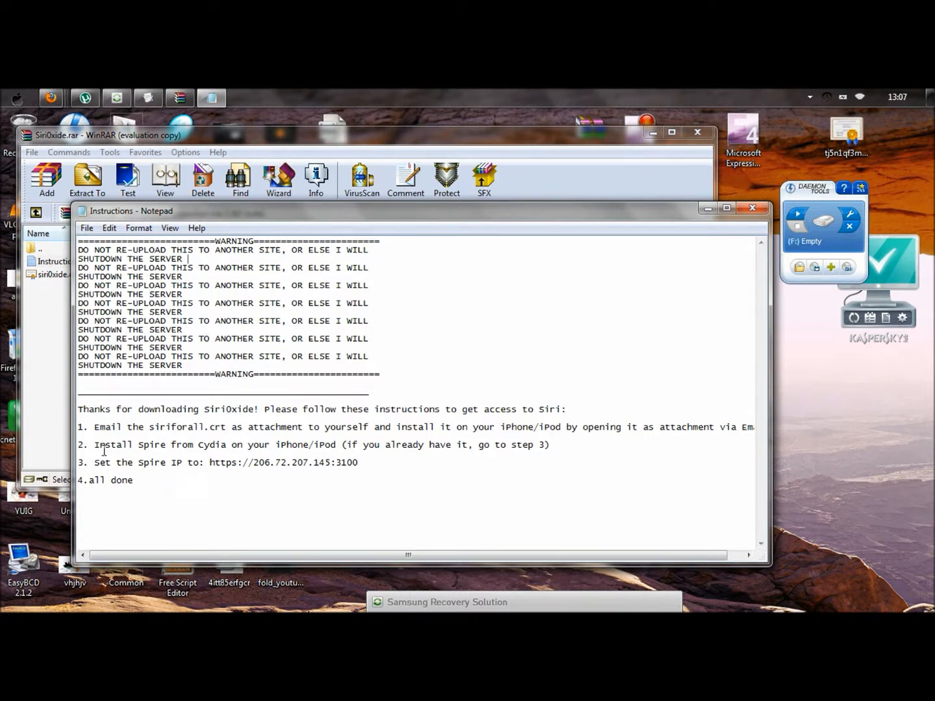
Highlight and unhighlight the two parts of step 1 in Instructions.txt while reading it.
left_click_drag(95, 426, 369, 428)
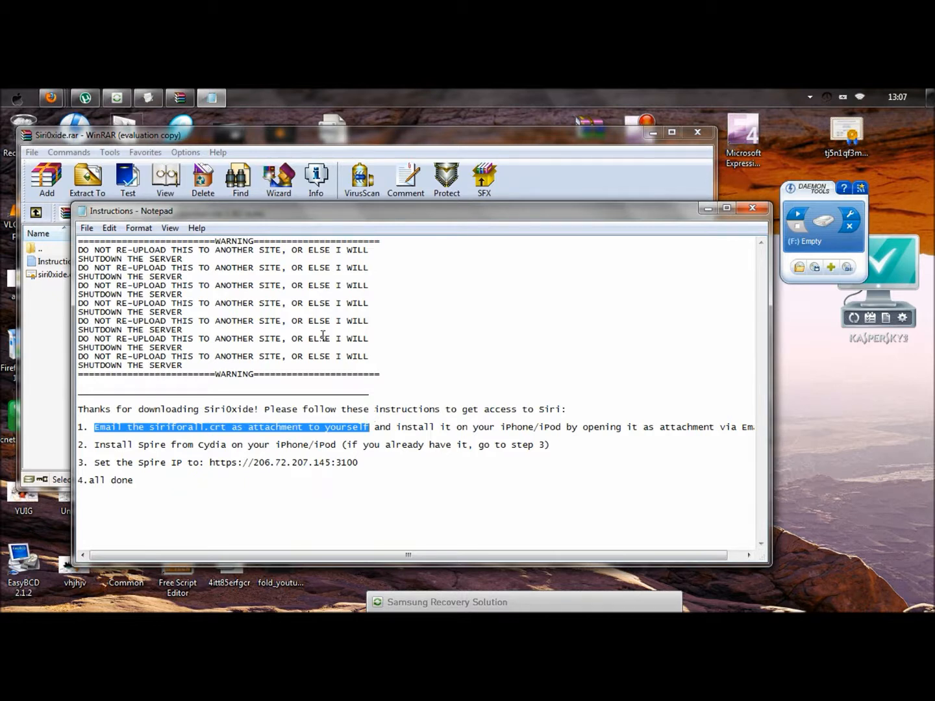
left_click(382, 437)
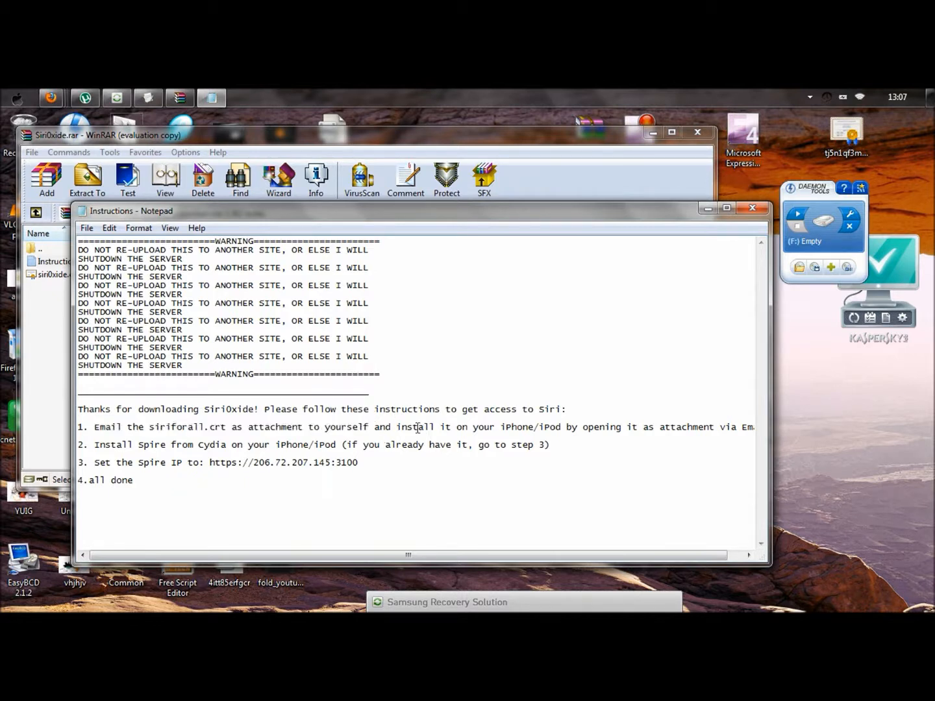
left_click_drag(397, 427, 753, 427)
left_click(389, 374)
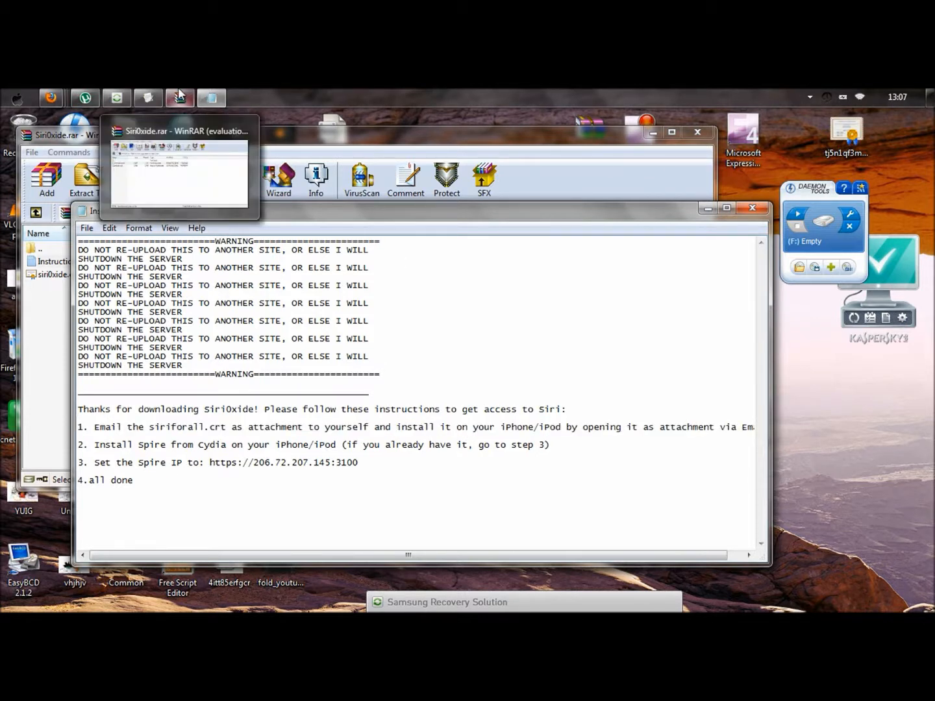
Bring the Siri0xide.rar WinRAR window to the foreground with nothing selected.
mouse_move(178, 172)
left_click(162, 166)
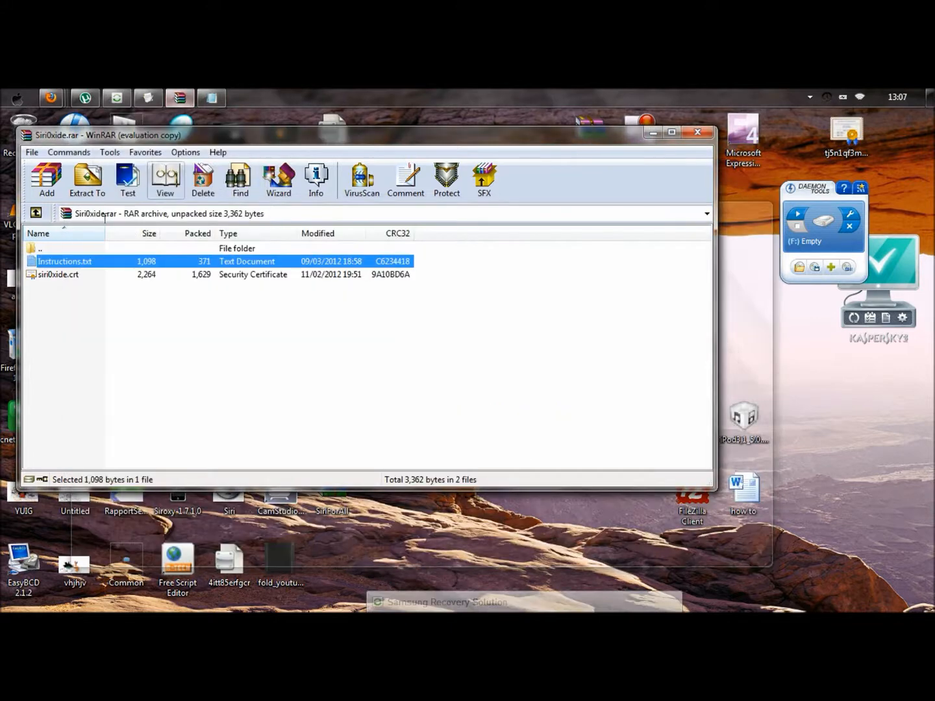
left_click(95, 253)
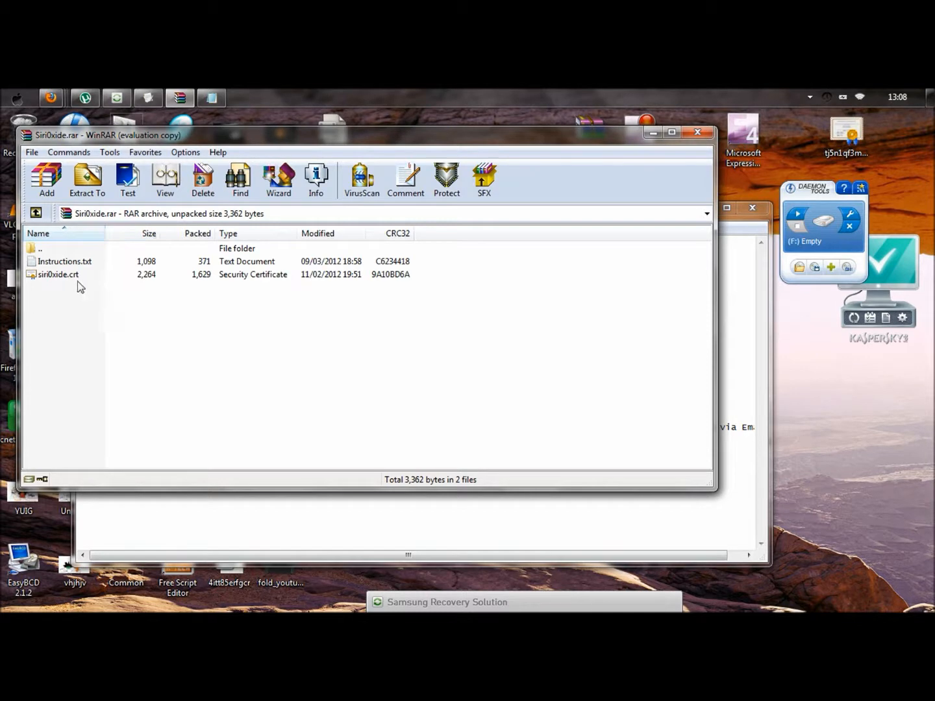
Reach the Dropbox folder via Start > Documents and begin dragging siri0xide.crt toward it.
left_click(17, 98)
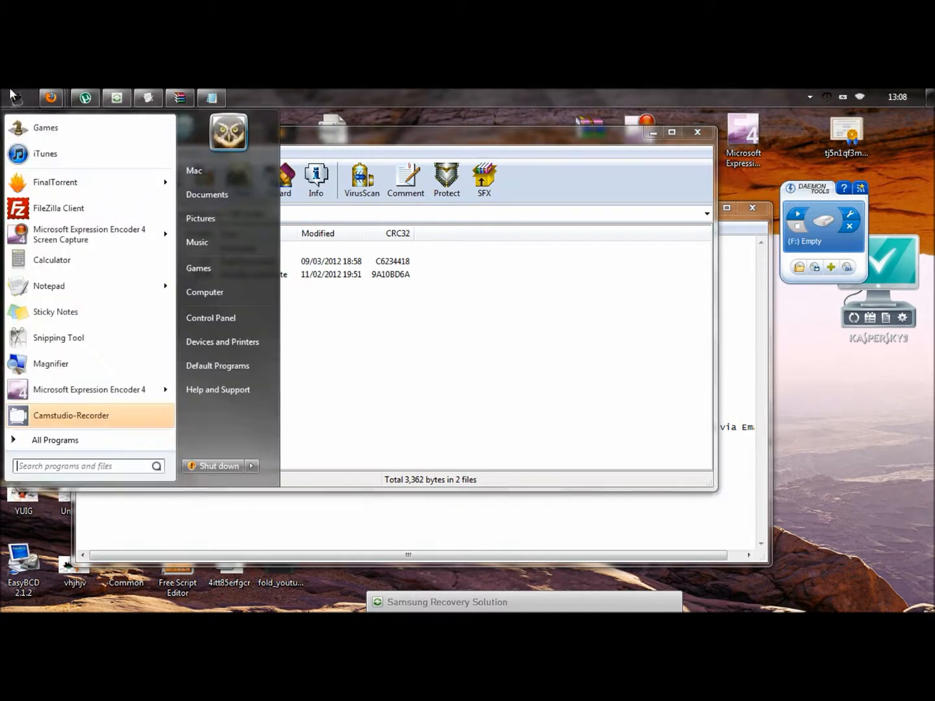
left_click(190, 192)
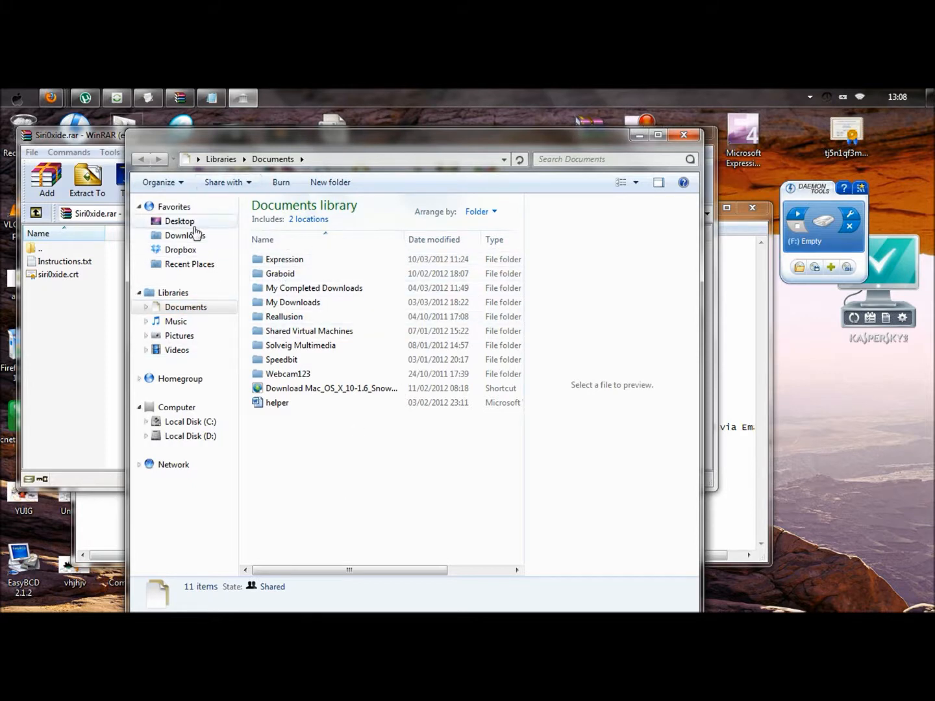
left_click(179, 250)
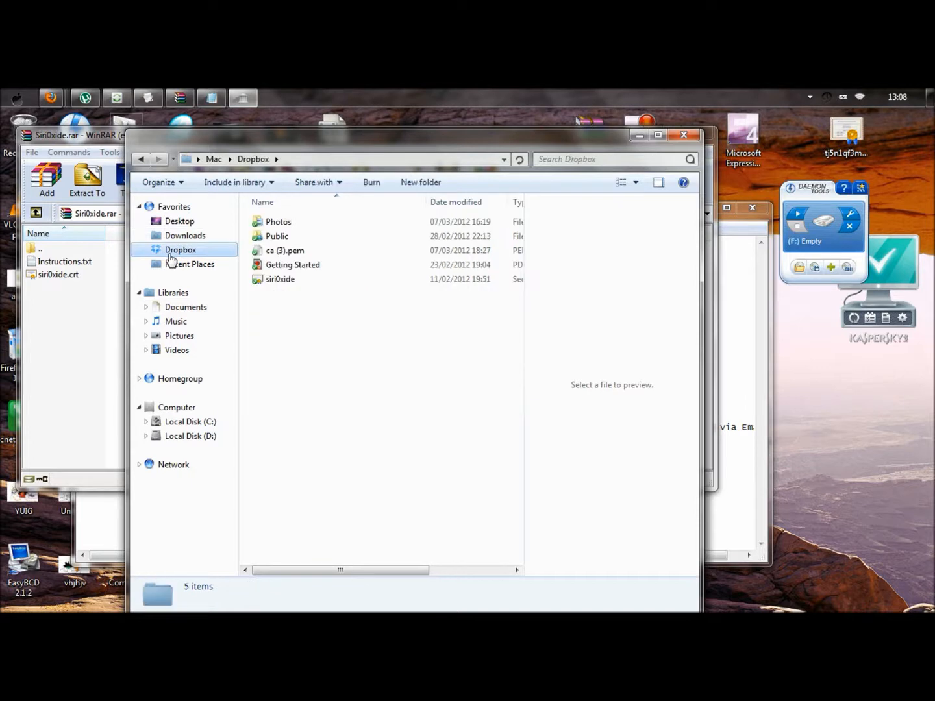
left_click_drag(50, 275, 104, 283)
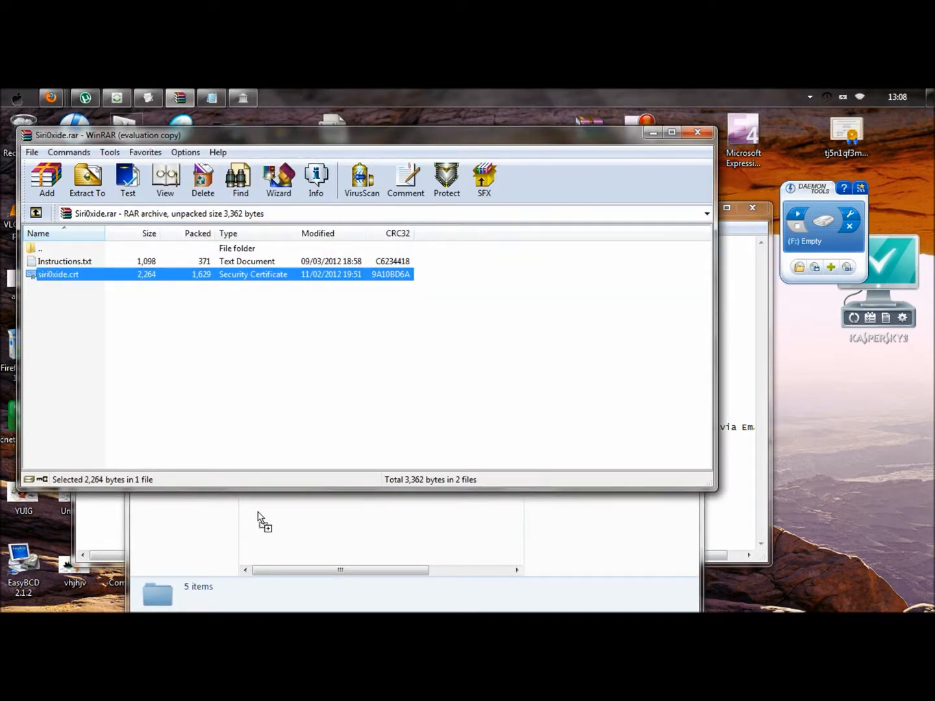
Drop siri0xide.crt into the Dropbox folder, shift the WinRAR window and minimize Dropbox.
left_click_drag(105, 284, 143, 350)
mouse_move(619, 136)
left_mouse_down()
mouse_move(597, 170)
mouse_move(671, 255)
mouse_move(672, 307)
left_mouse_up()
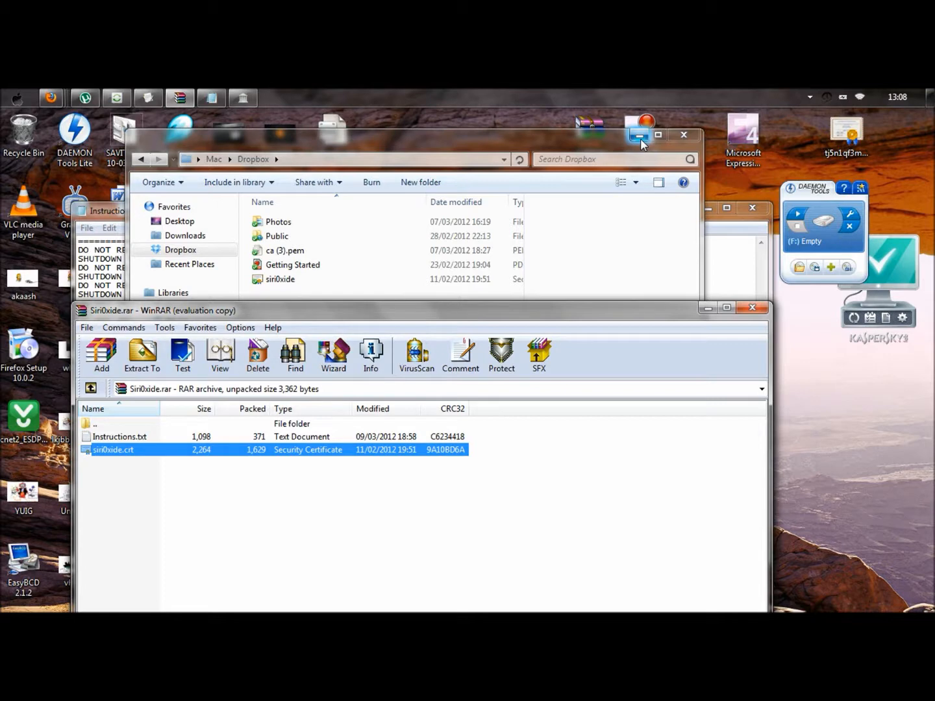
left_click(639, 136)
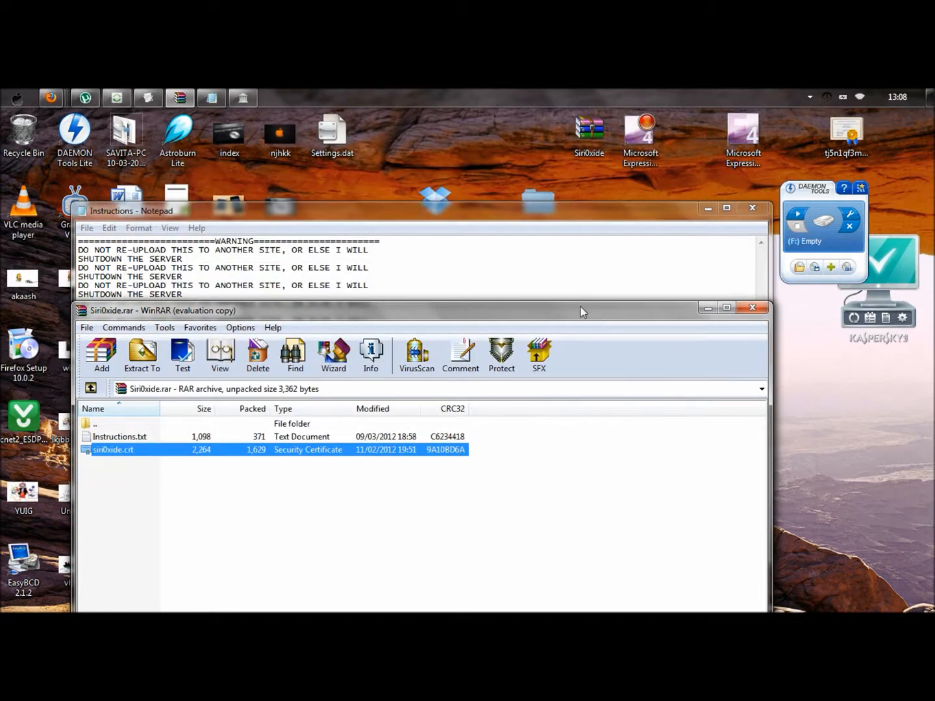
Reposition and resize the WinRAR window, deselect the certificate, and restore the Dropbox folder.
left_click_drag(583, 285, 580, 207)
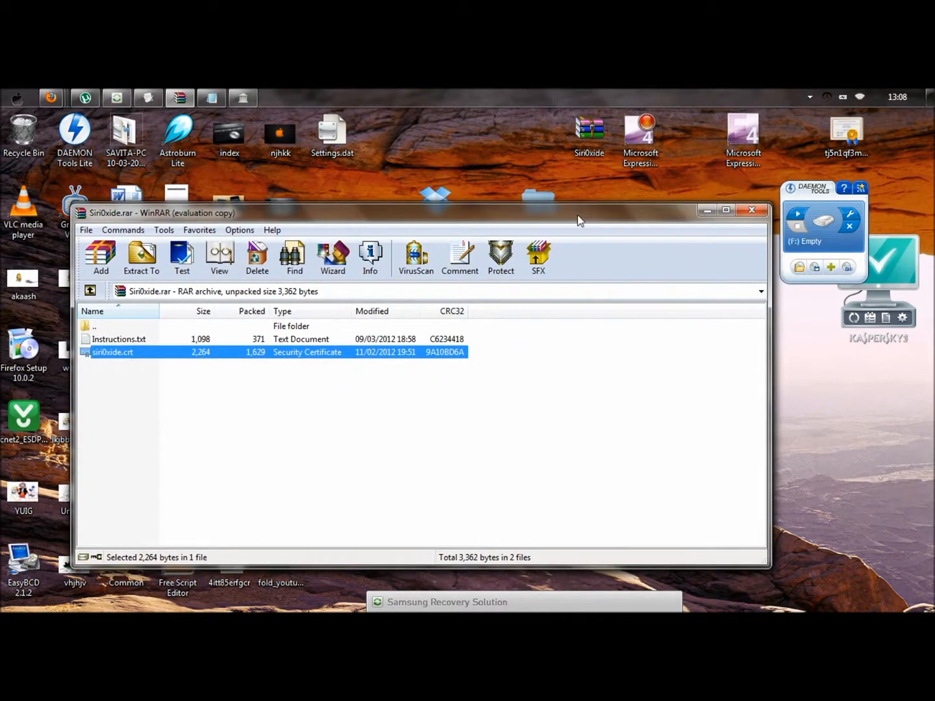
mouse_move(580, 211)
left_mouse_down()
mouse_move(565, 239)
mouse_move(574, 217)
left_mouse_up()
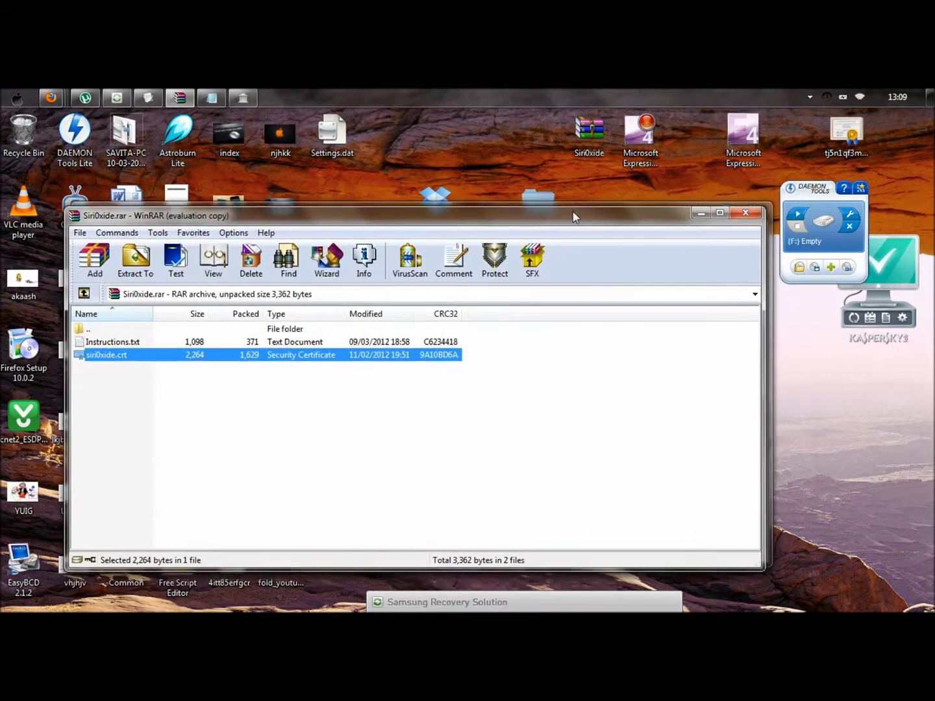
left_click(381, 447)
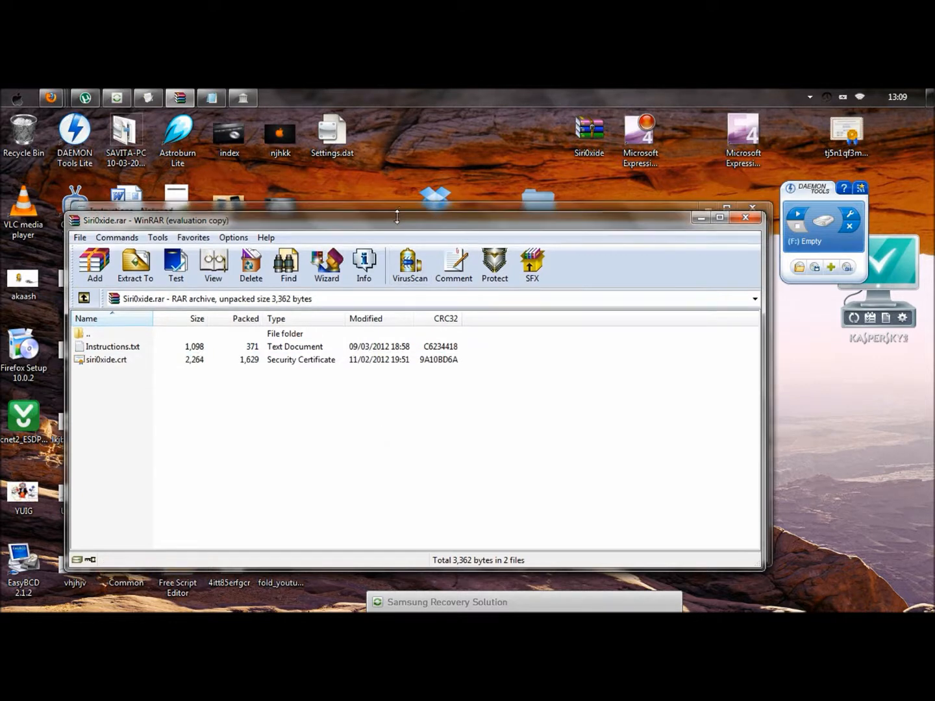
left_click_drag(406, 209, 409, 216)
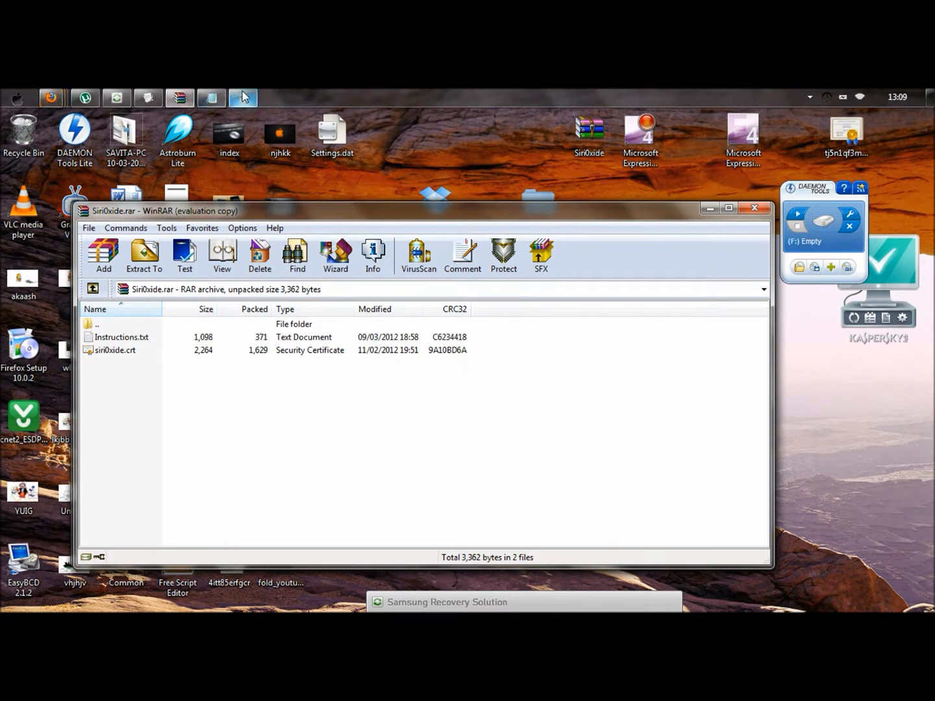
mouse_move(243, 96)
left_click(267, 150)
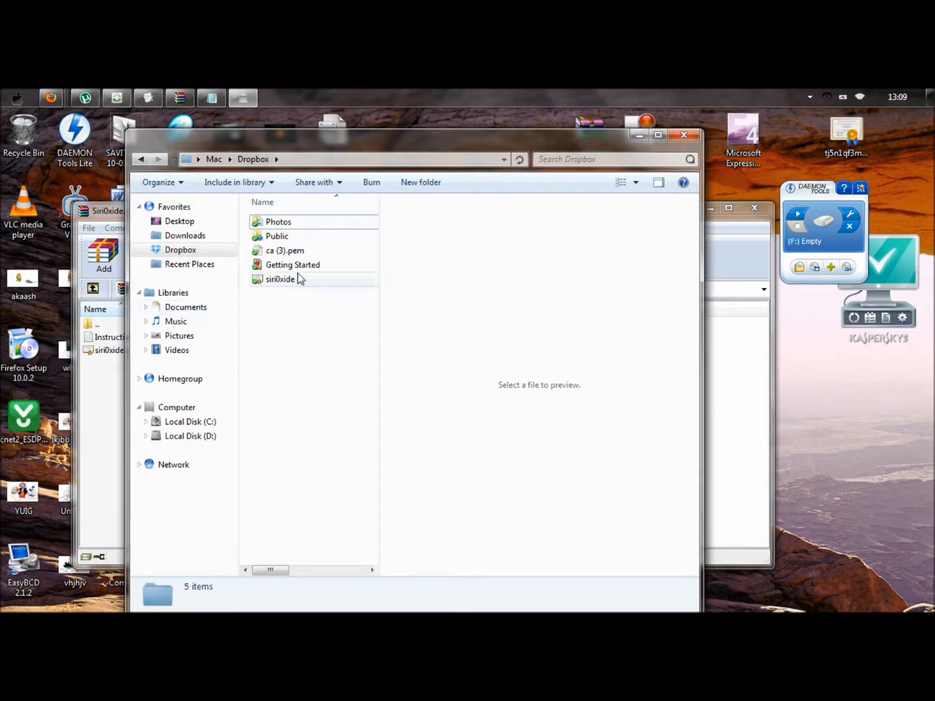
left_click(640, 136)
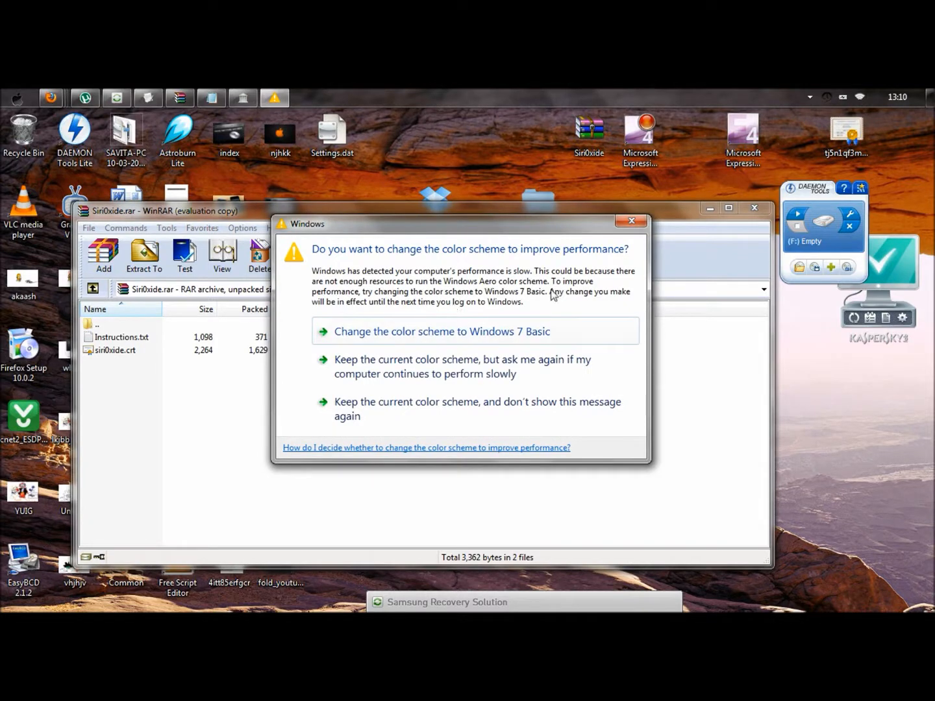
Dismiss the Windows colour-scheme warning and bring the Notepad instructions forward.
left_click(631, 221)
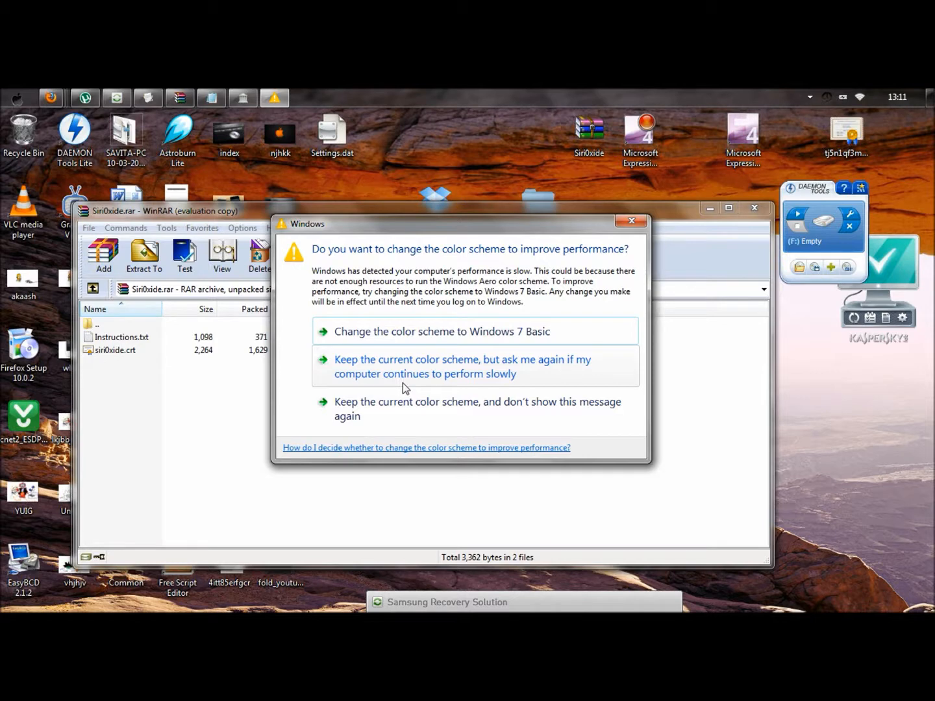
left_click(211, 96)
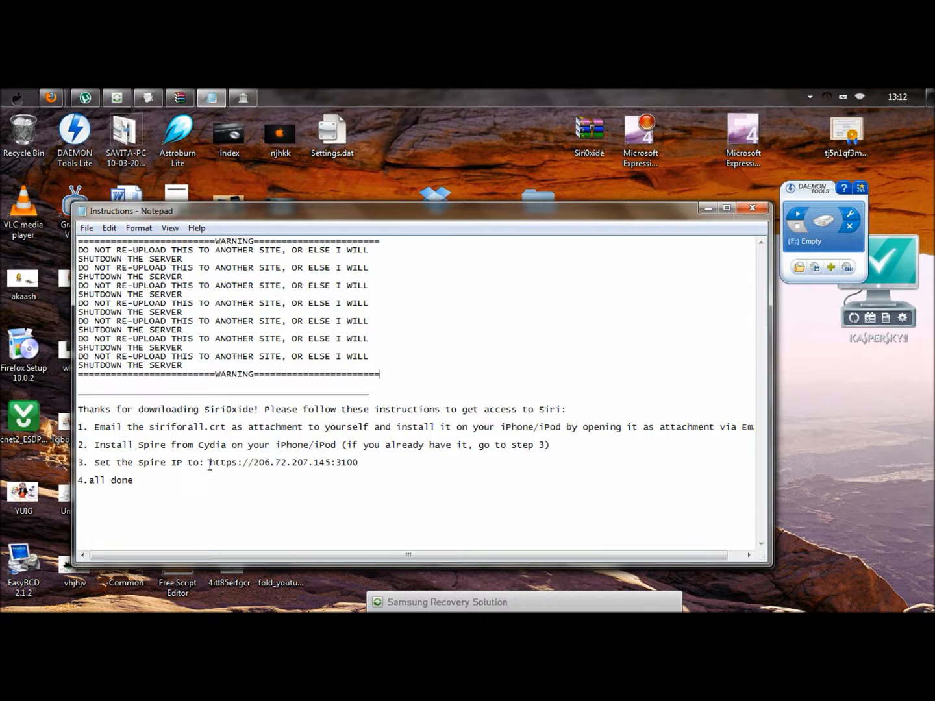
left_click_drag(210, 462, 361, 468)
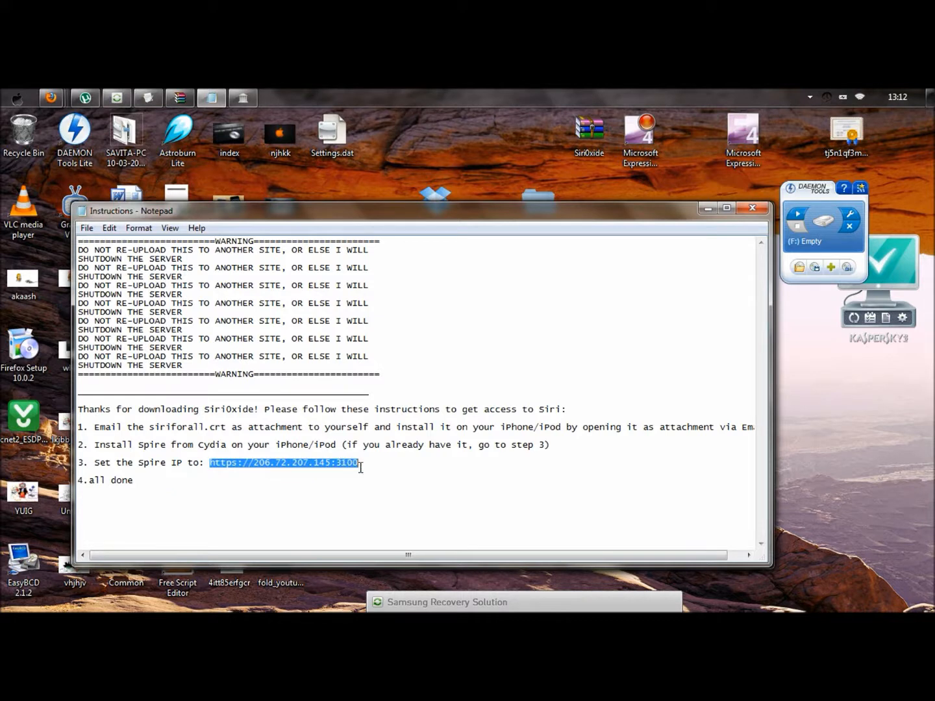
left_click(327, 478)
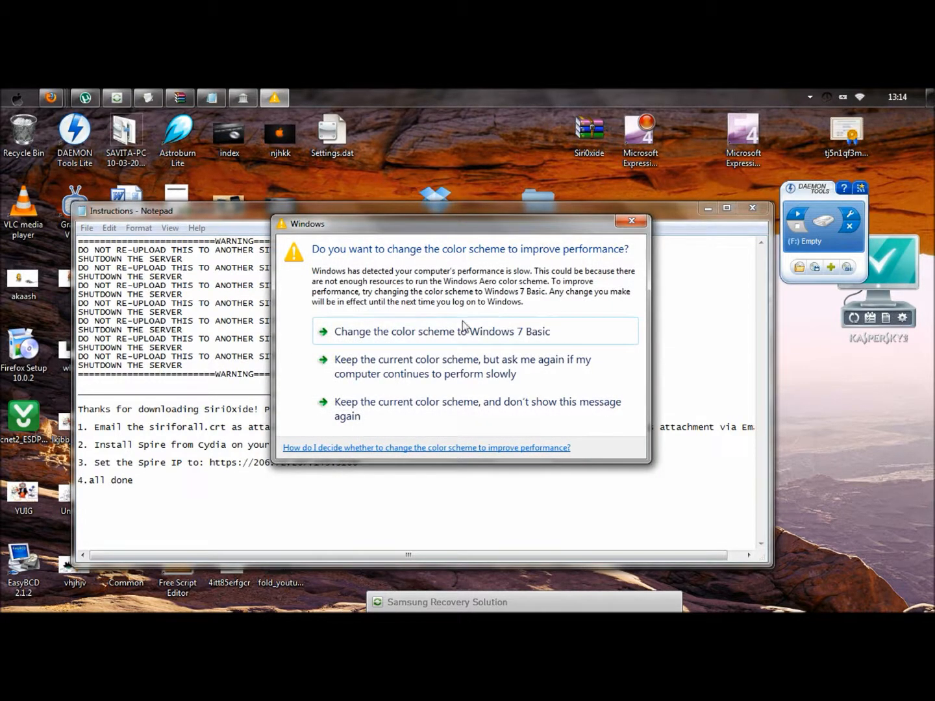
Dismiss the colour-scheme performance prompt covering the Notepad instructions.
left_click(633, 223)
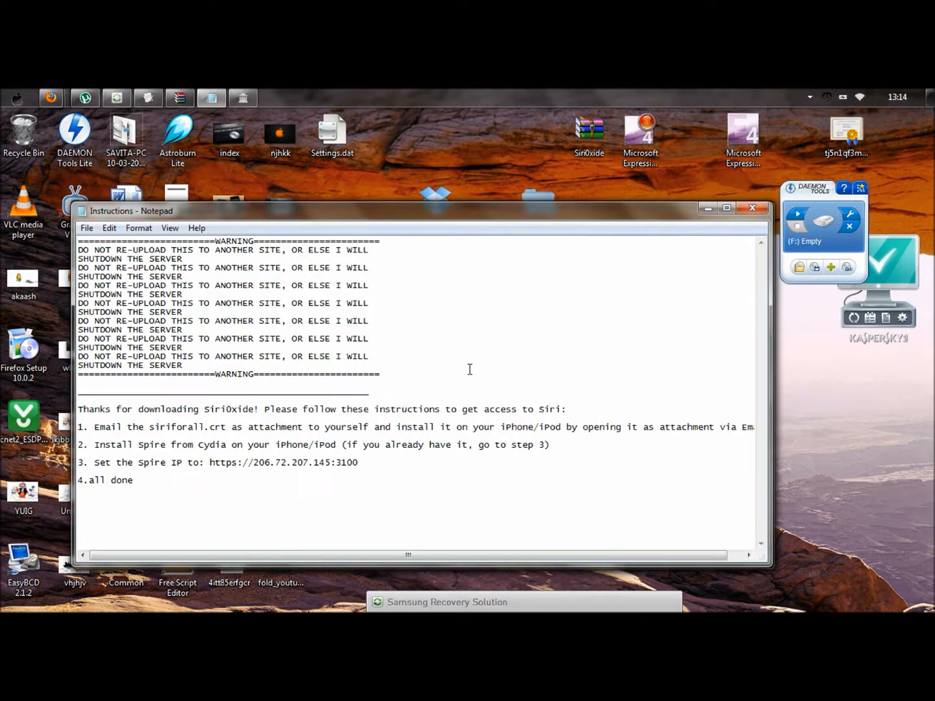